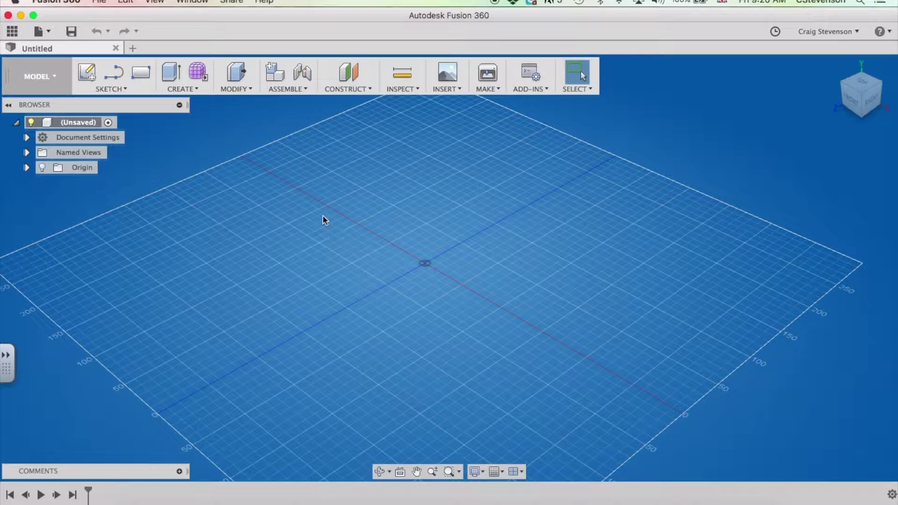
Step: Begin a centre-diameter circle sketch on the horizontal XZ ground plane
click(127, 89)
mouse_move(142, 149)
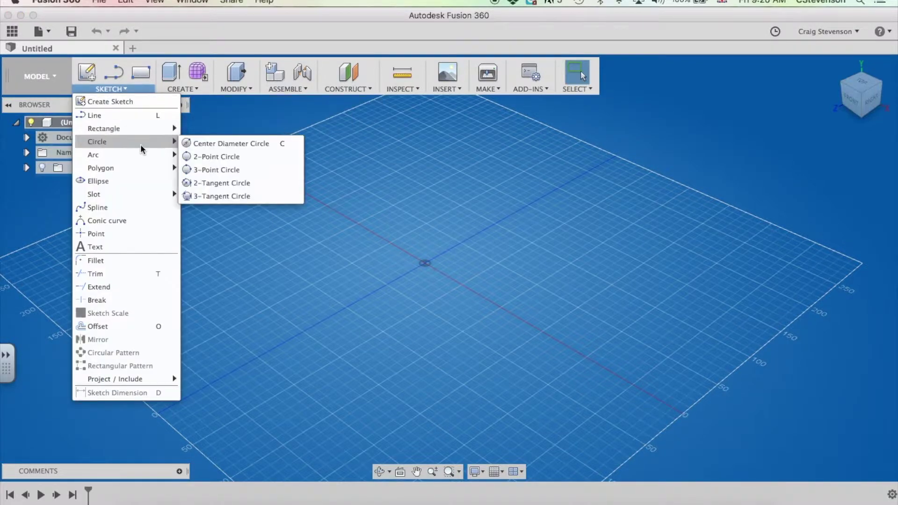
click(201, 142)
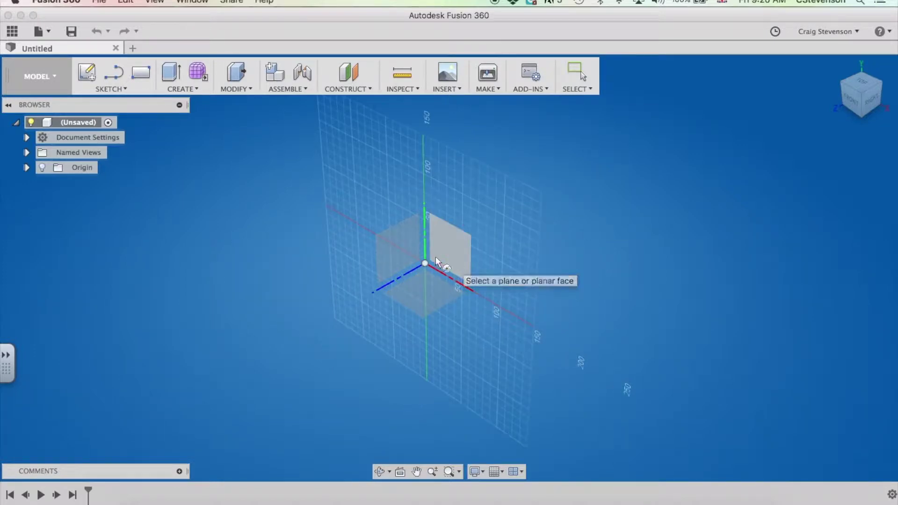
click(425, 293)
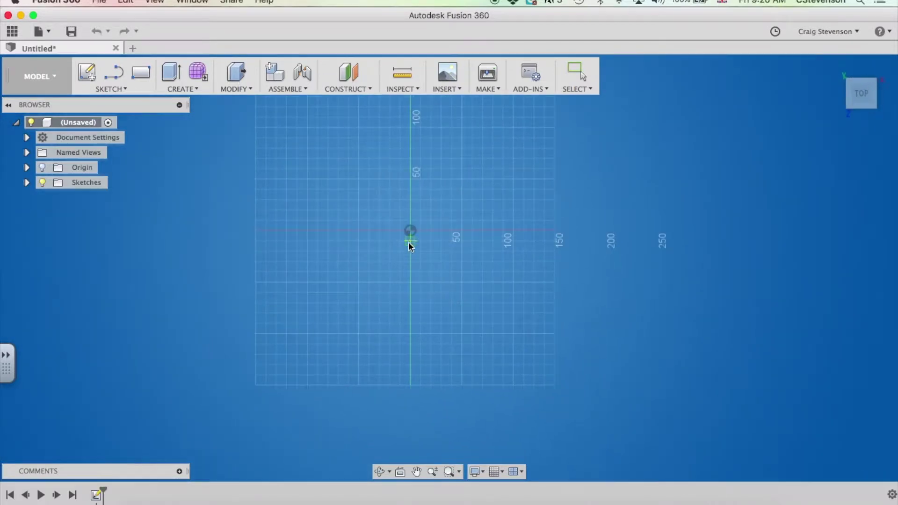
Step: Draw a 25 mm diameter circle centred just right of the sketch origin
key(c)
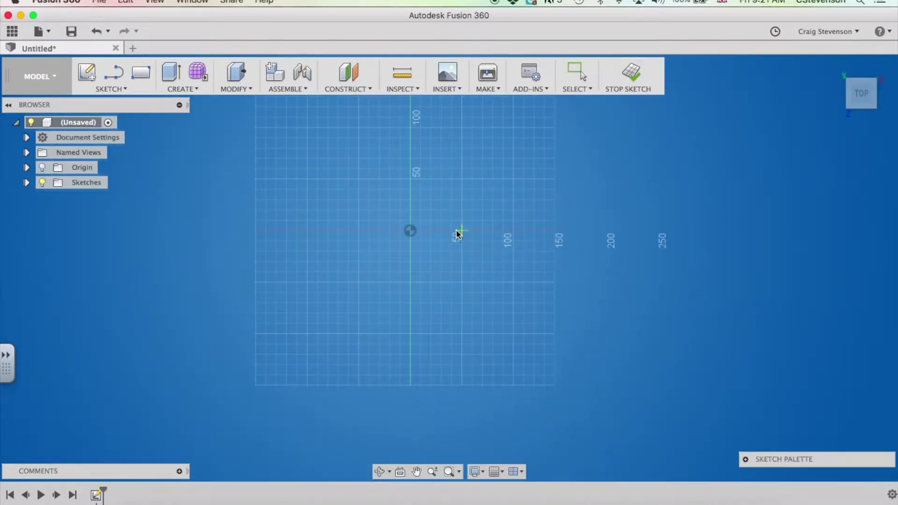
click(462, 231)
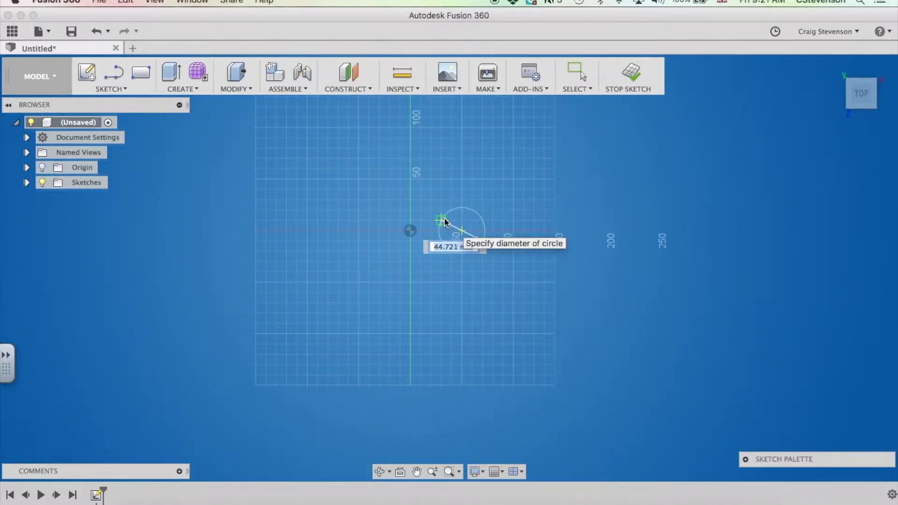
click(444, 218)
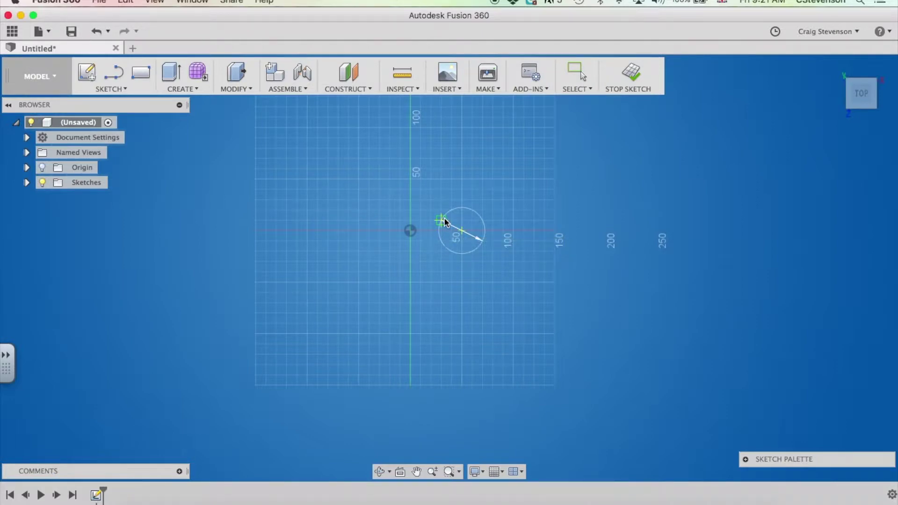
key(2)
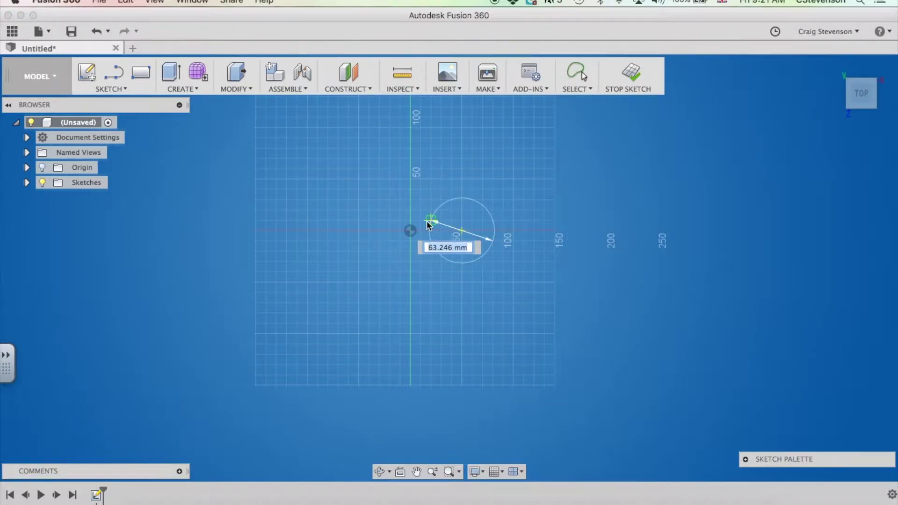
text(25)
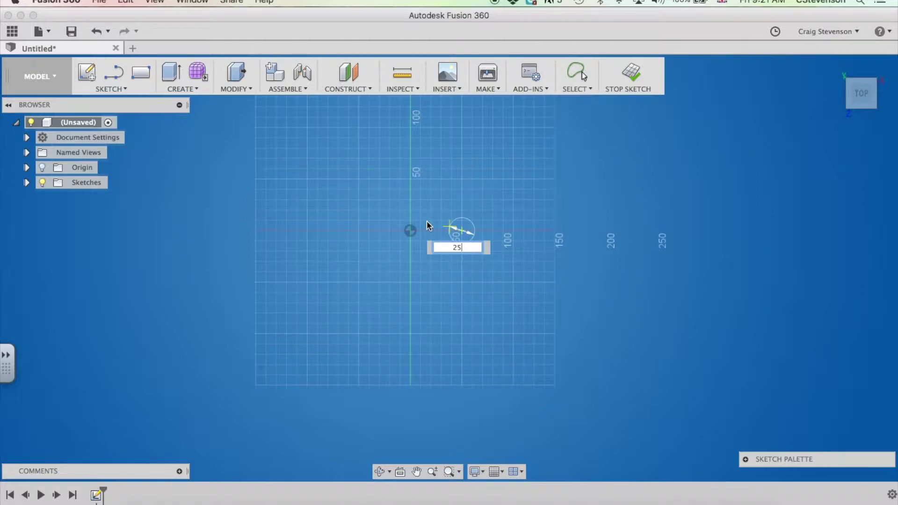
key(Tab)
key(Return)
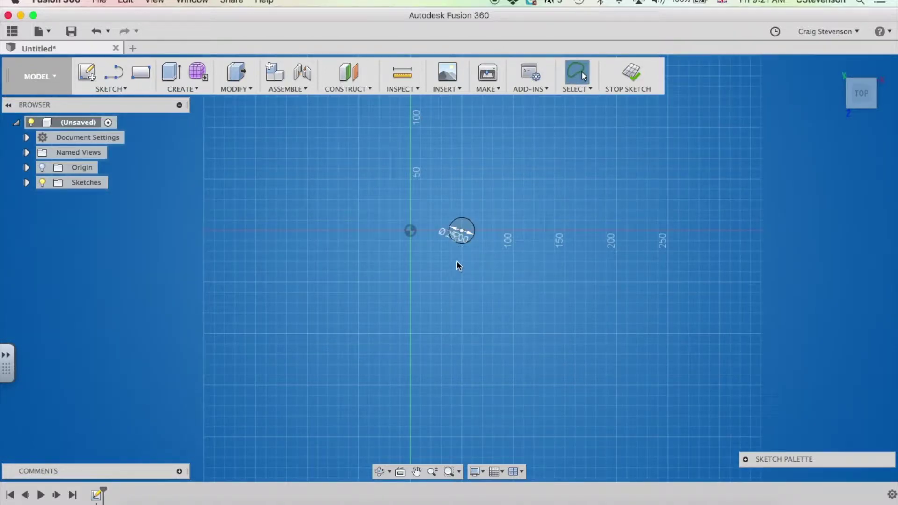
scroll(462, 232, up, 5)
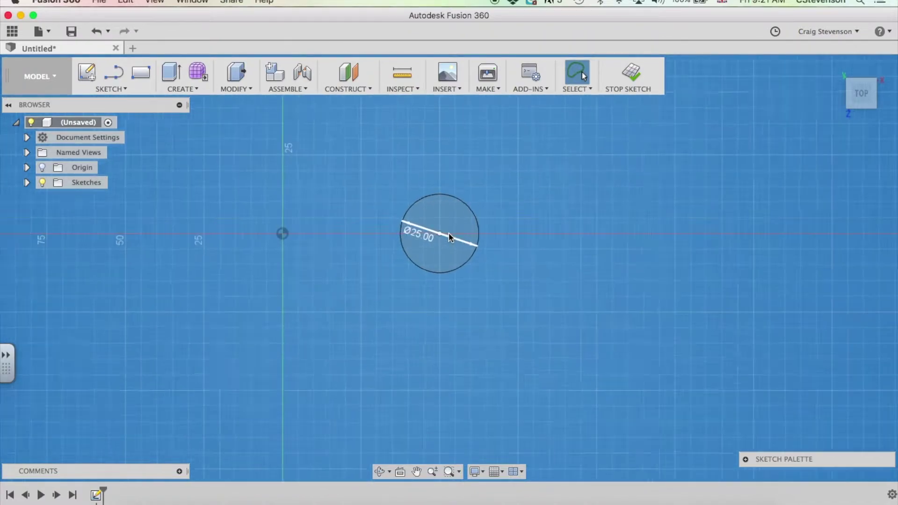
scroll(449, 237, up, 1)
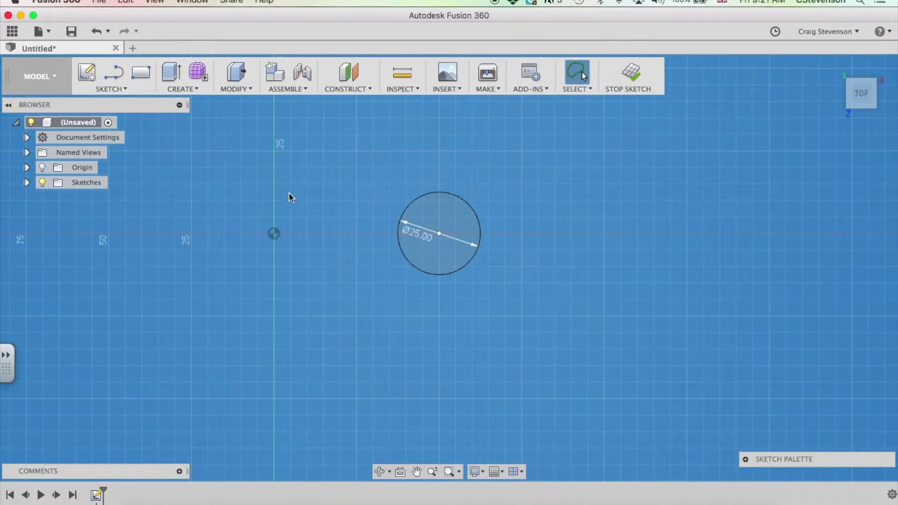
Step: Add a smaller concentric circle inside the 25 mm circle to form a thin ring
click(112, 90)
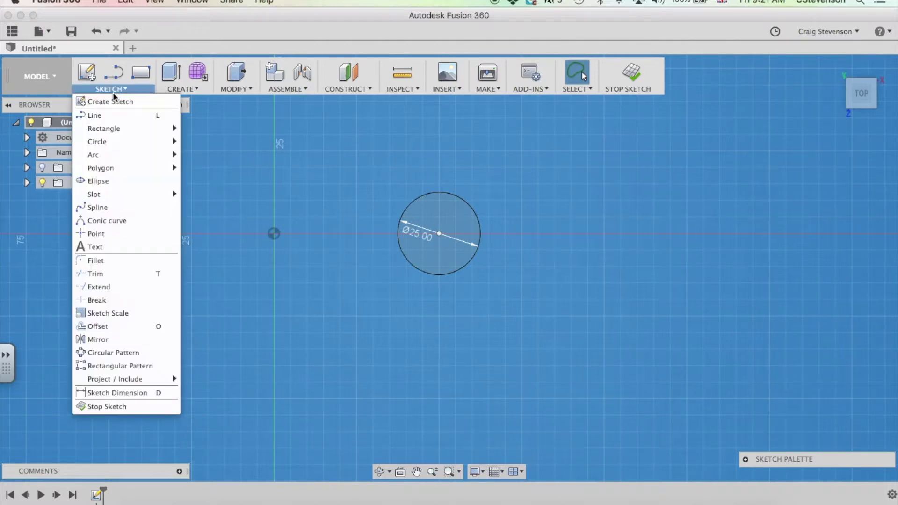
mouse_move(150, 143)
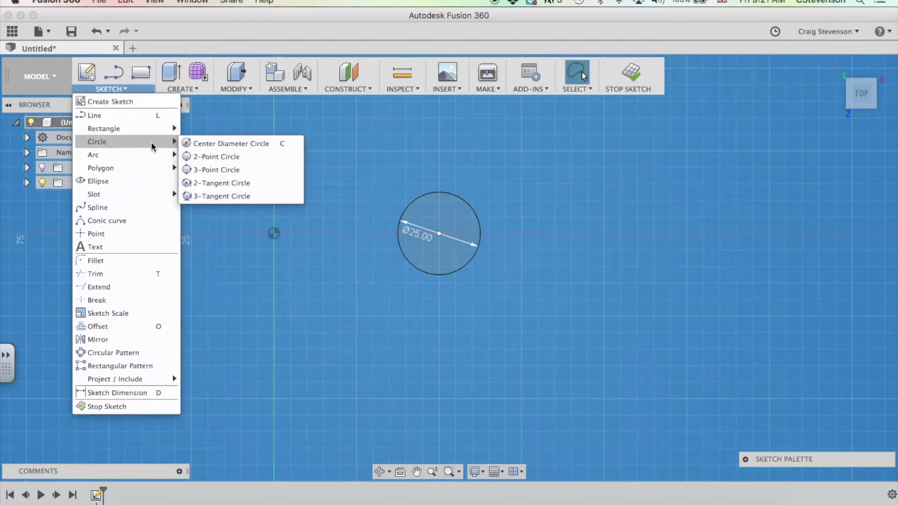
click(202, 148)
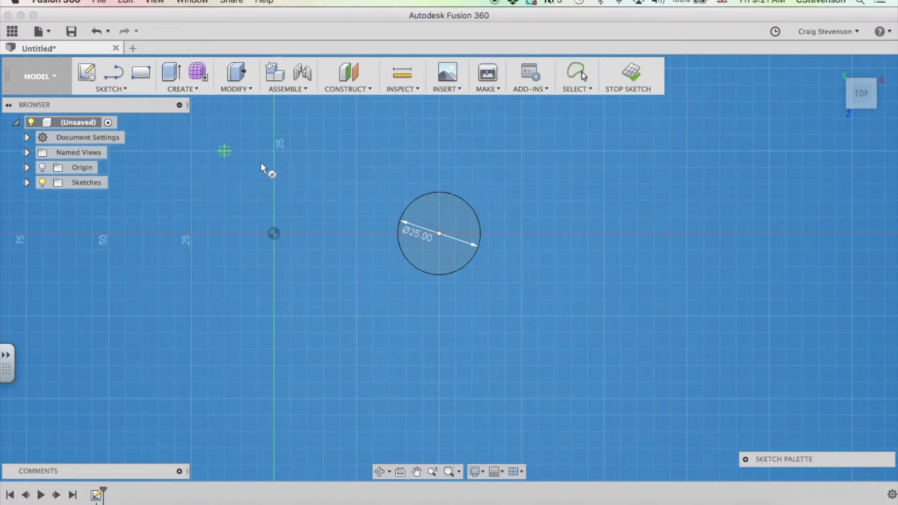
click(439, 234)
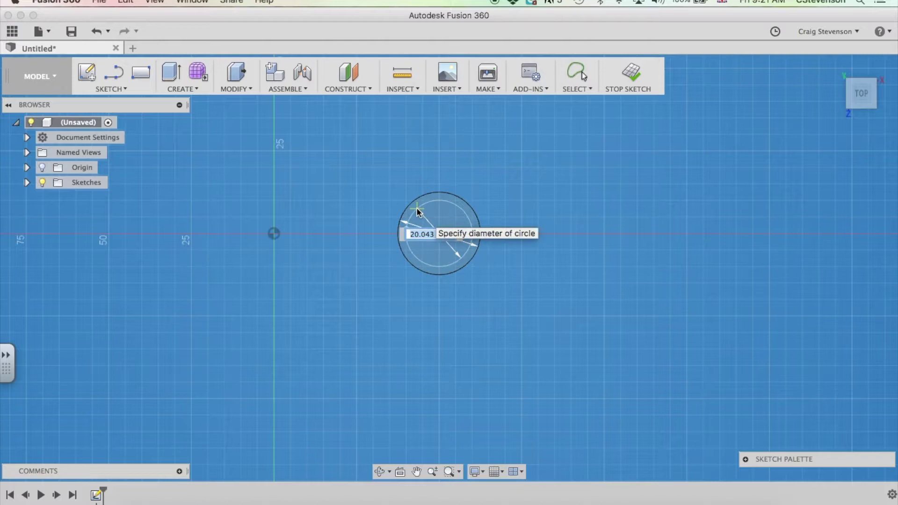
text(25)
key(Return)
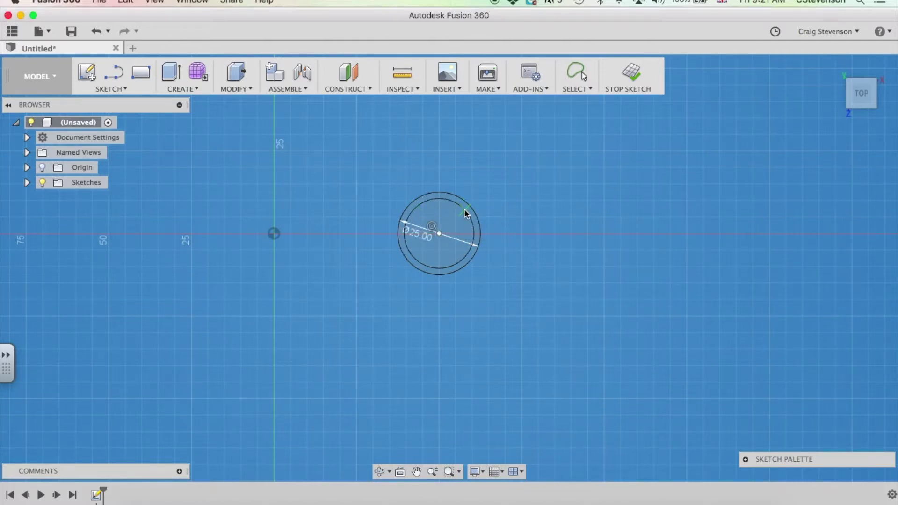
Step: Stop the ring sketch and zoom in on the two concentric circles
click(630, 75)
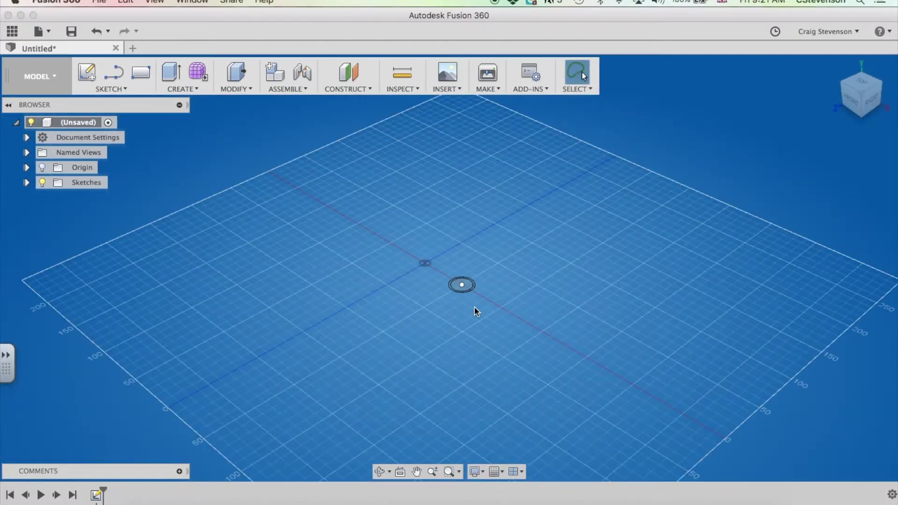
scroll(471, 288, up, 3)
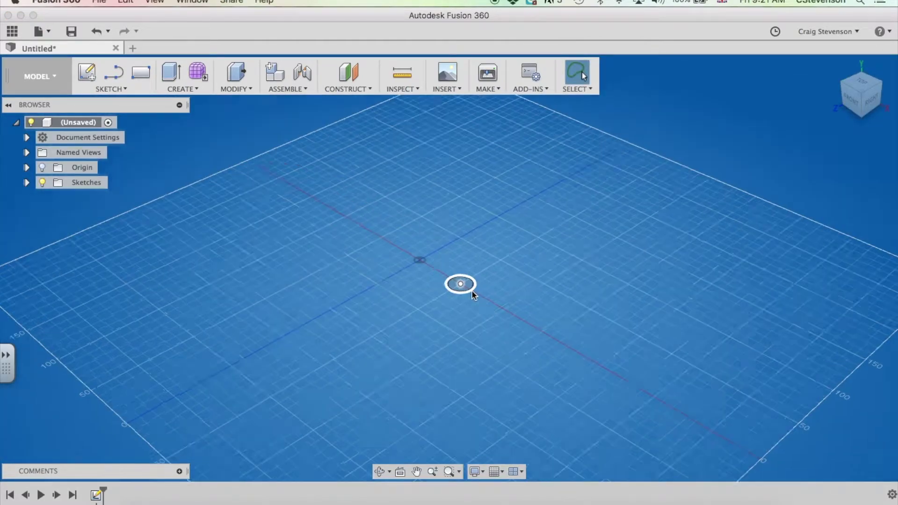
scroll(457, 291, up, 3)
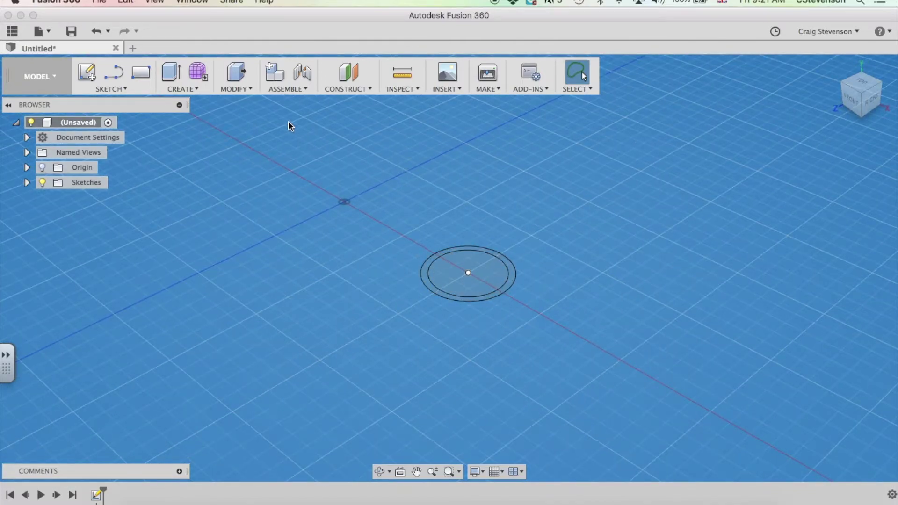
Step: Extrude the ring profile 200 mm upward as a new body, forming the hollow tube
click(168, 75)
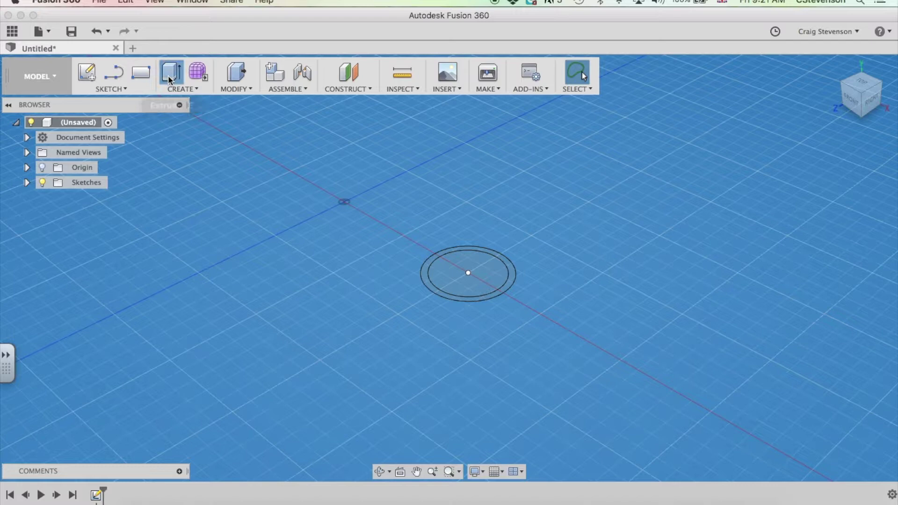
click(512, 280)
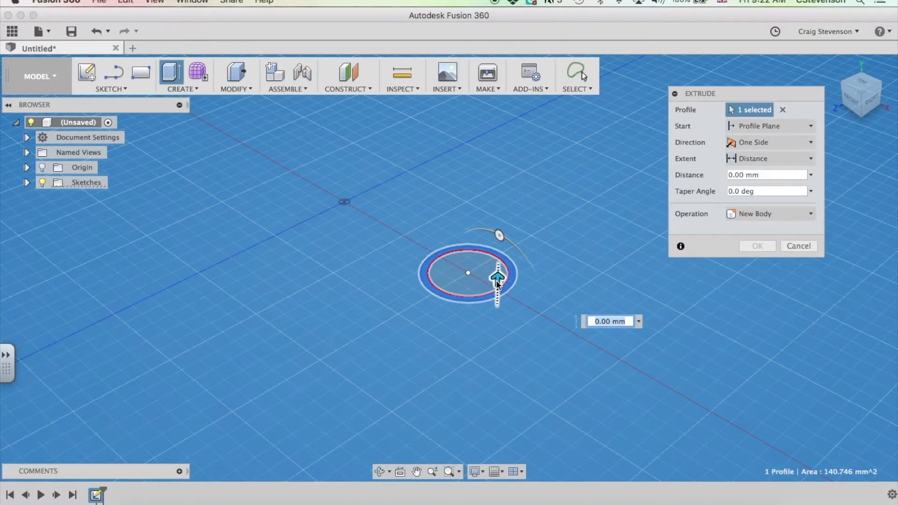
drag(497, 280, 497, 136)
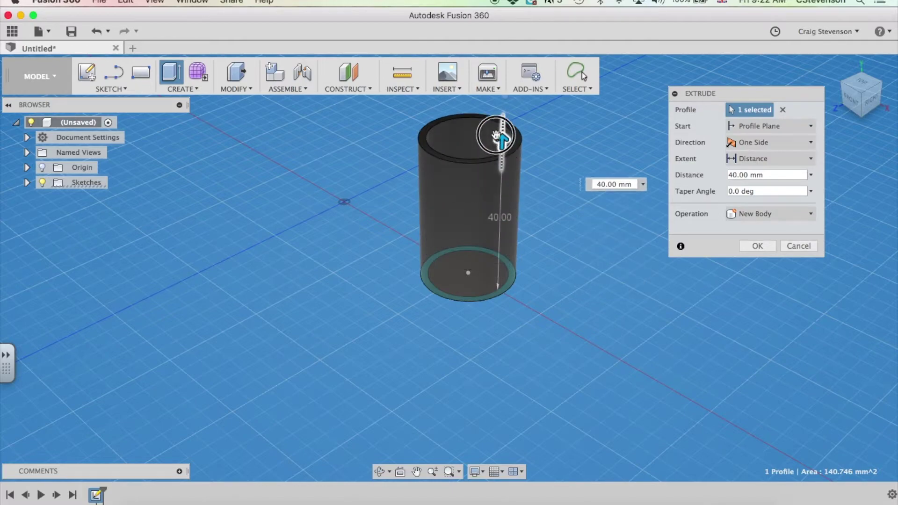
scroll(467, 165, down, 5)
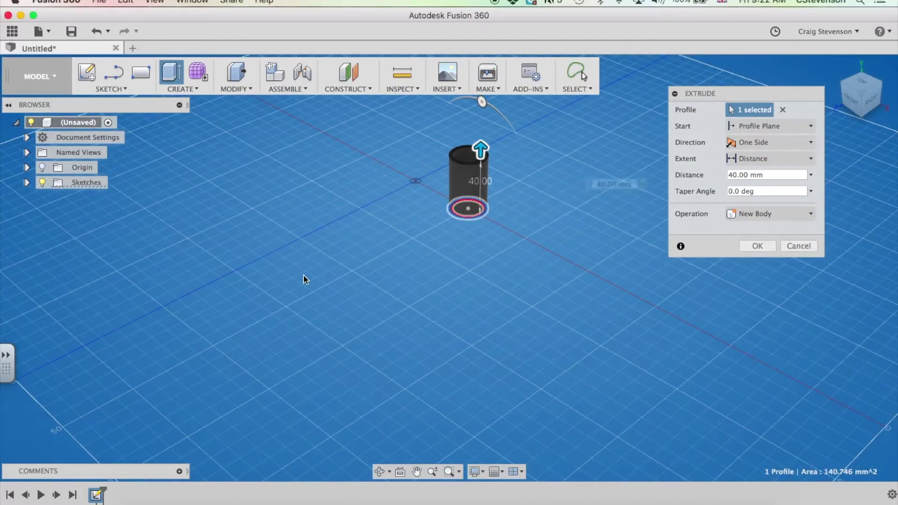
shift+middle_drag(303, 279, 332, 237)
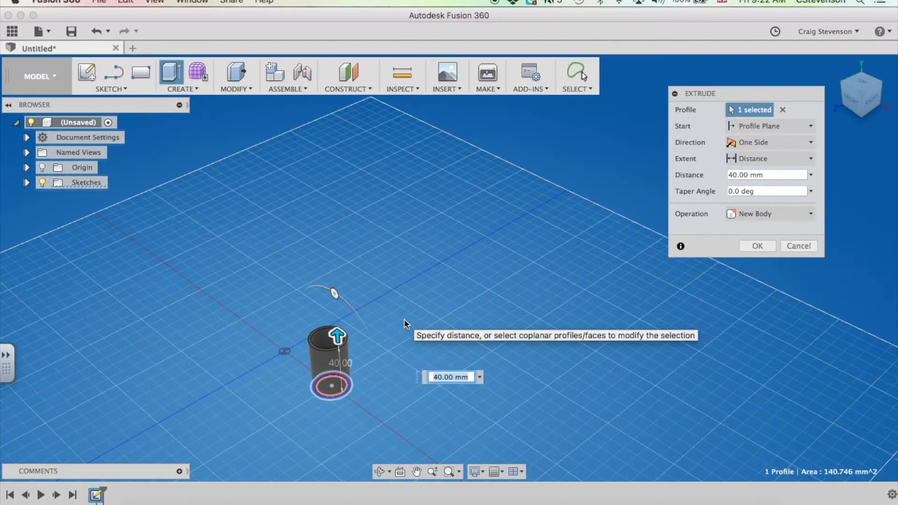
text(200)
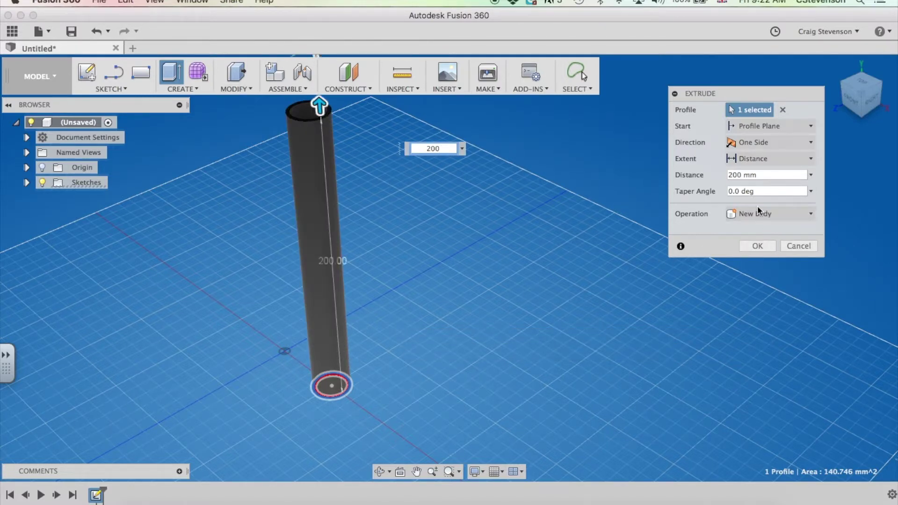
click(756, 251)
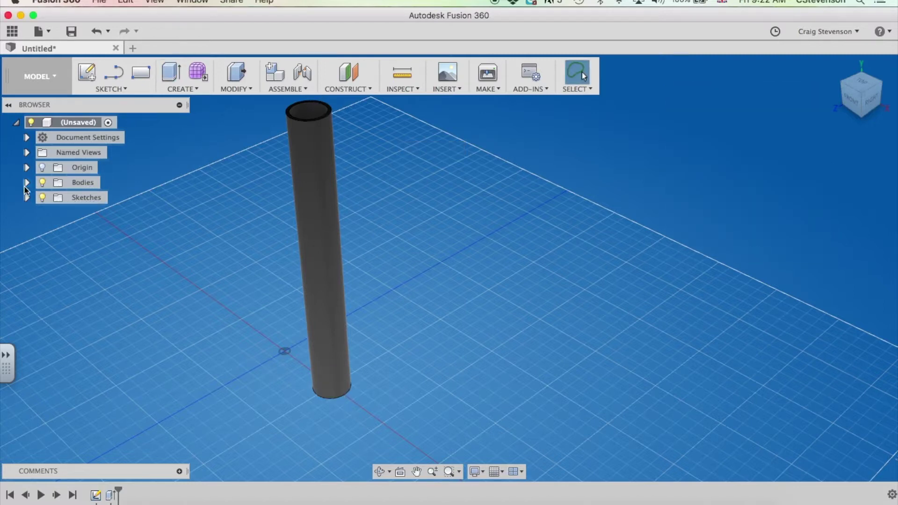
Step: Rename Body1 in the Browser's Bodies list to 'Table leg'
click(27, 183)
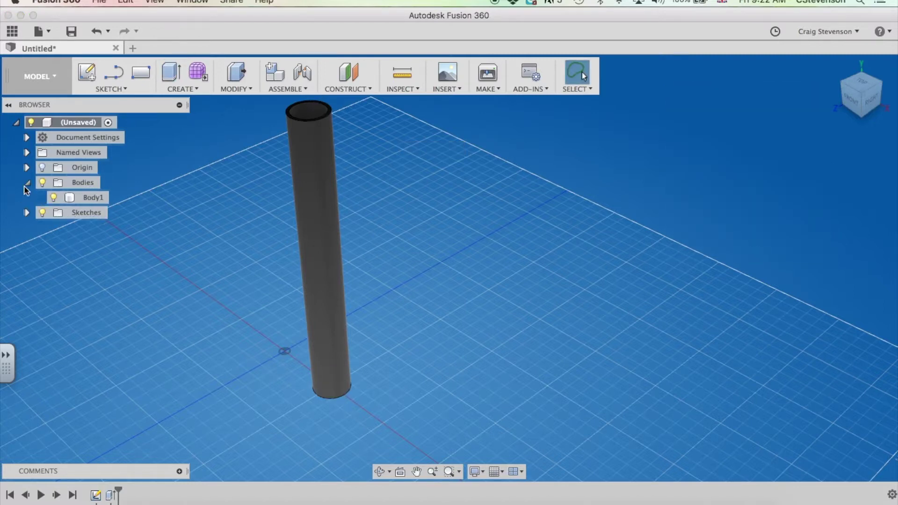
double_click(91, 200)
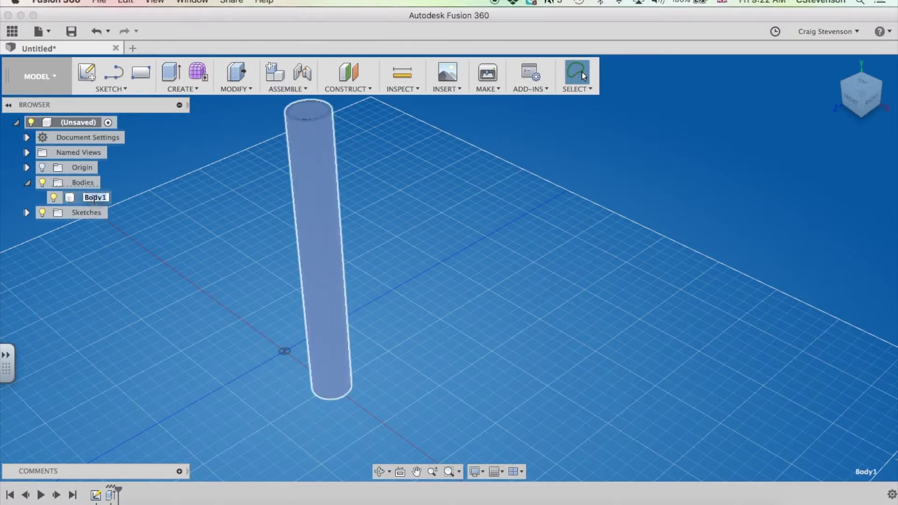
text(Table leg)
key(Return)
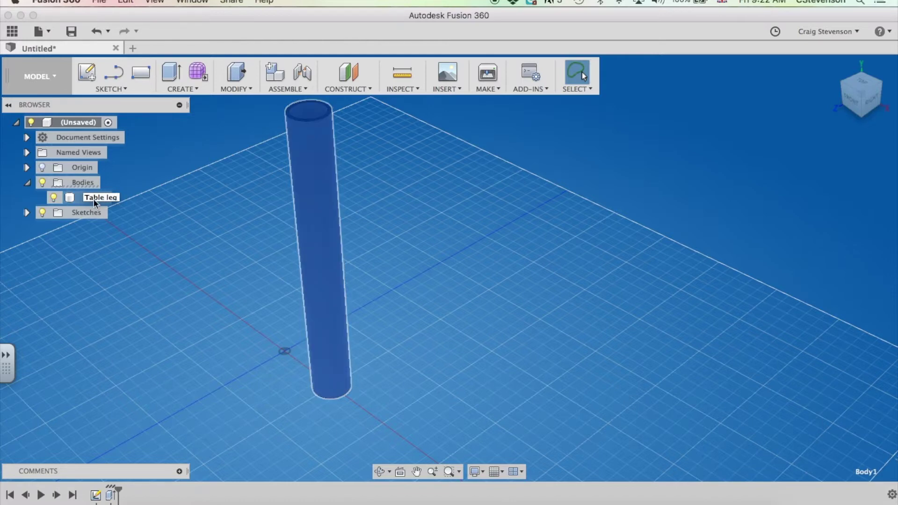
click(165, 376)
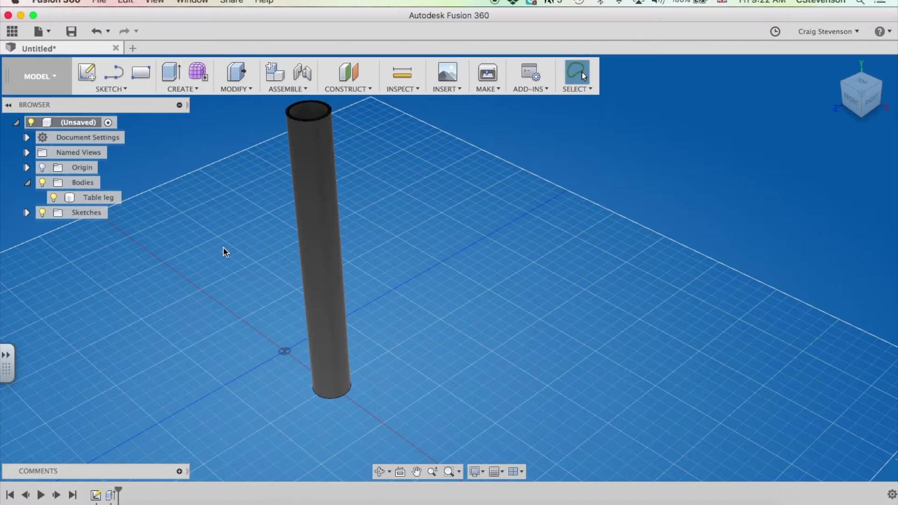
Step: Sketch a small centre-diameter circle on the ground plane left of the origin, then finish the sketch
click(119, 89)
mouse_move(143, 129)
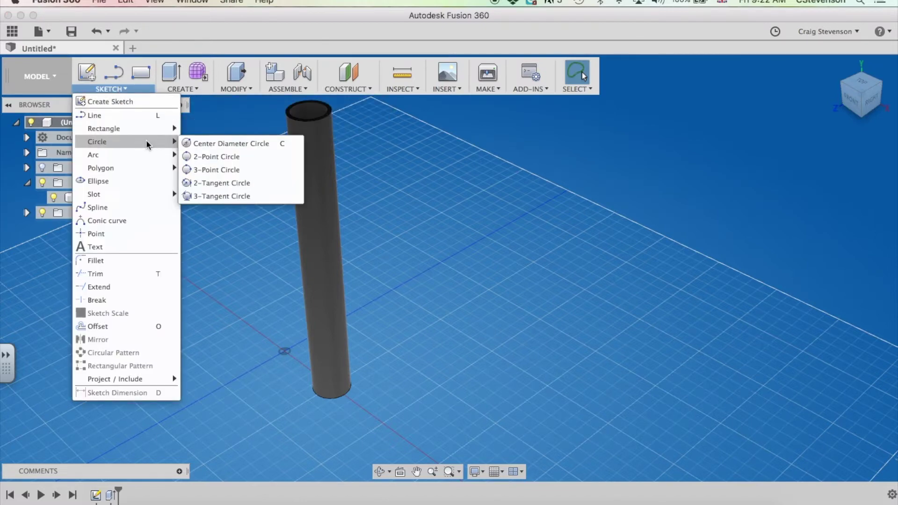
click(202, 144)
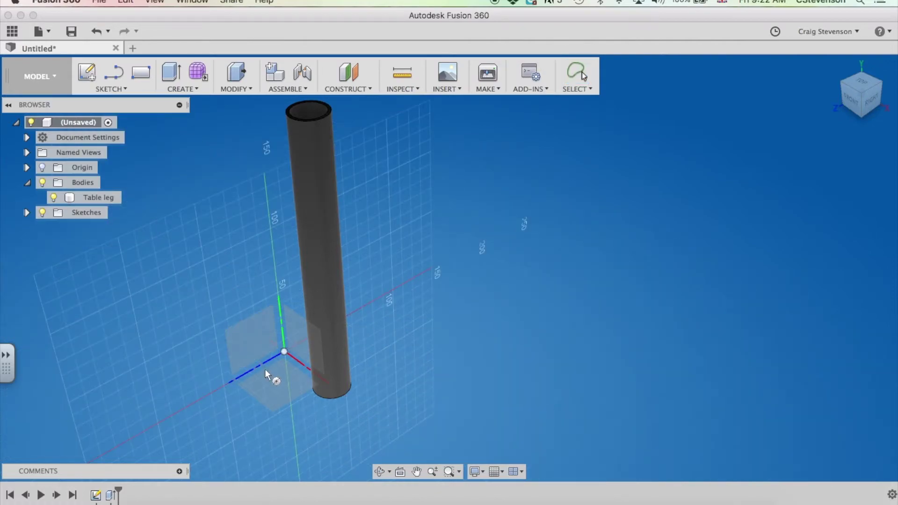
click(272, 392)
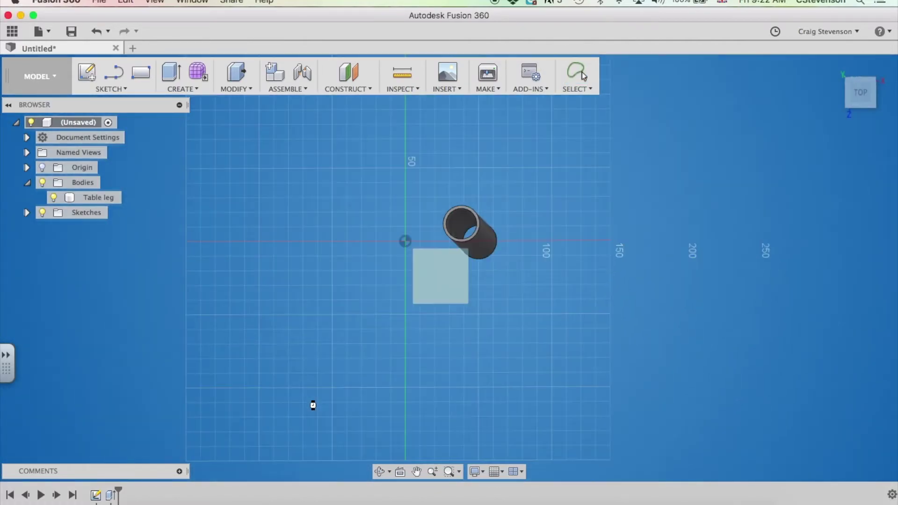
click(350, 279)
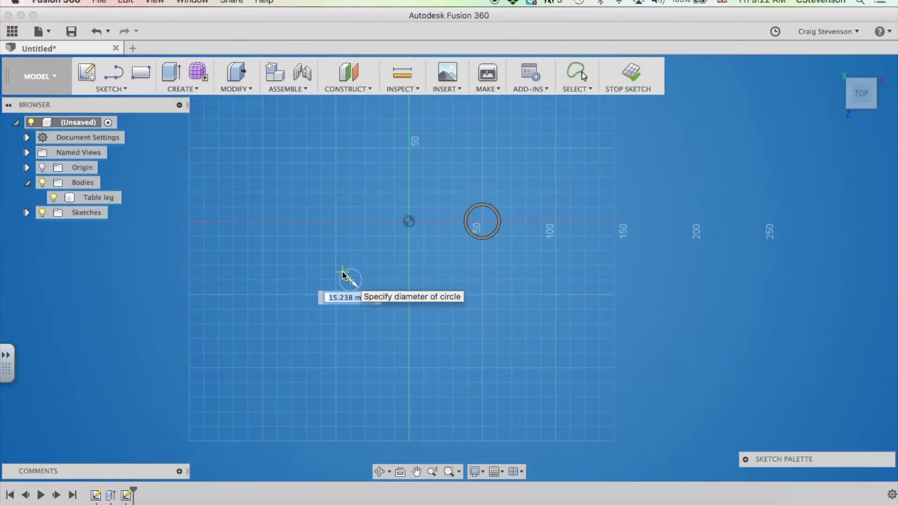
text(1)
key(Return)
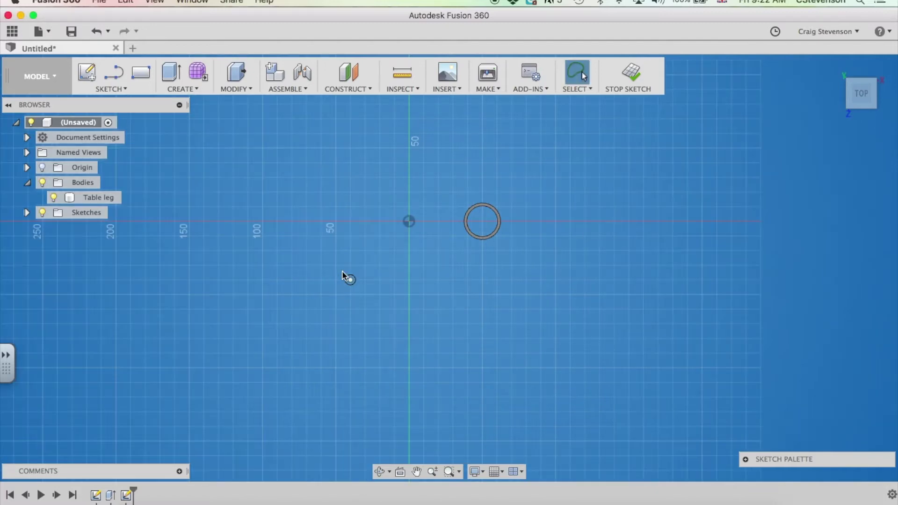
click(627, 82)
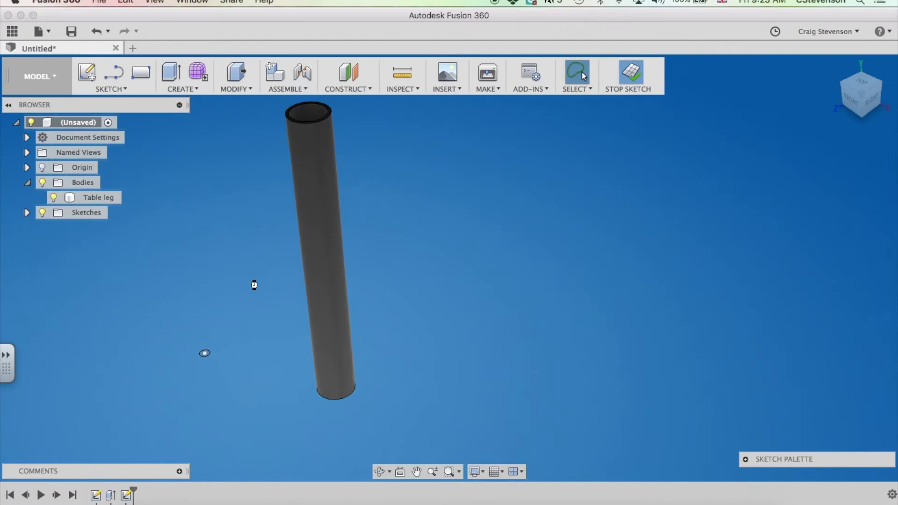
scroll(185, 343, up, 5)
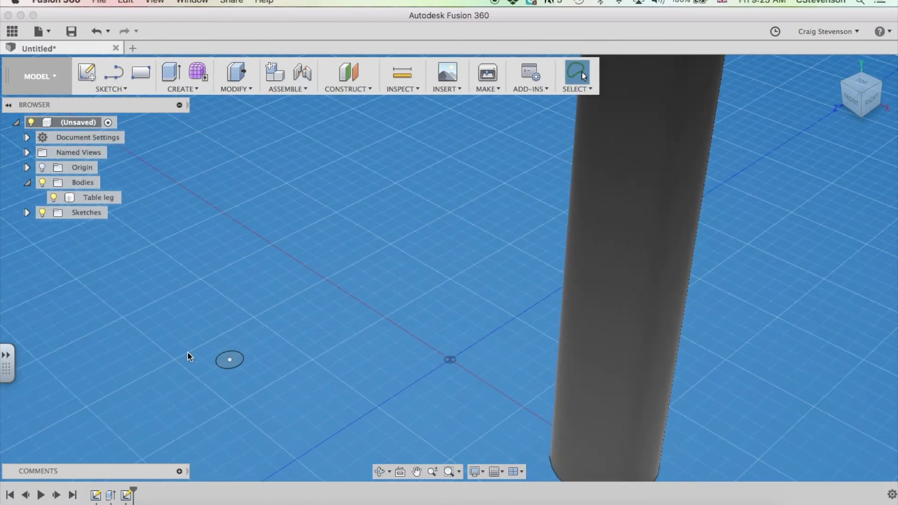
Step: Extrude the small circle 50 mm upward as a new solid body, Body2
click(170, 73)
click(239, 369)
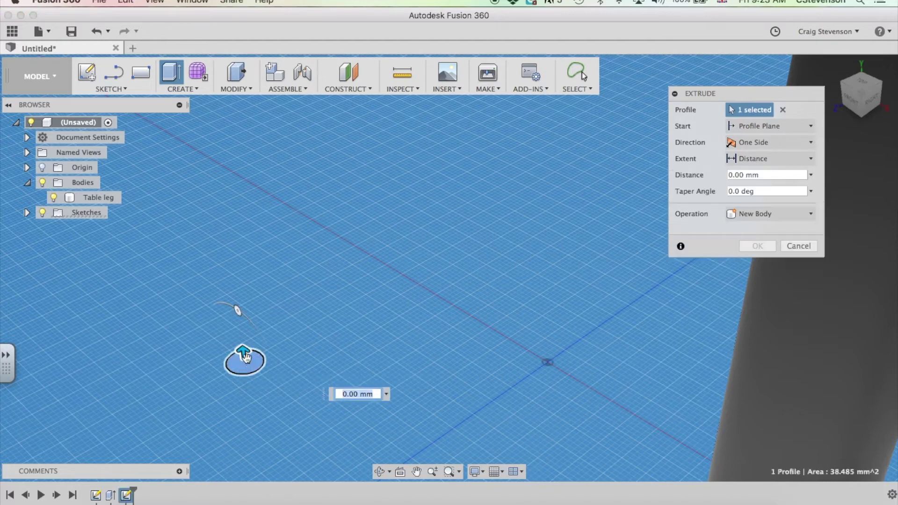
drag(239, 350, 223, 142)
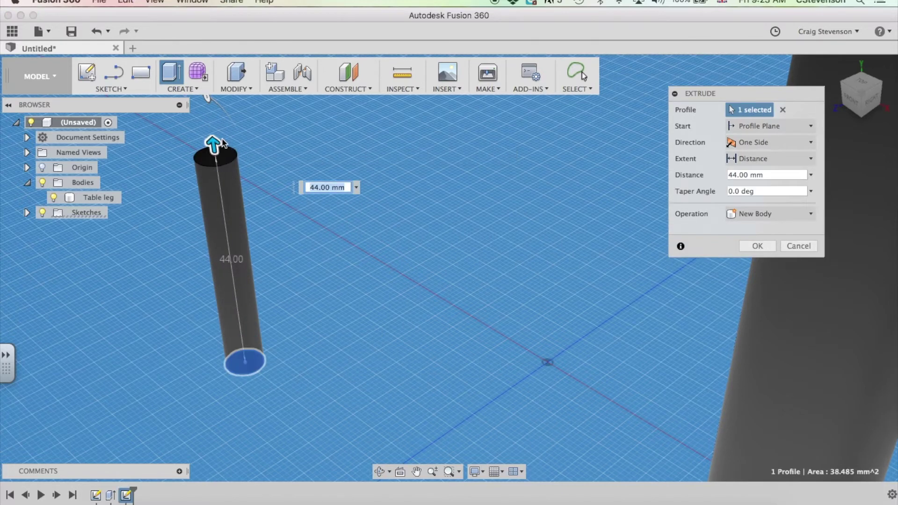
text(50)
key(Return)
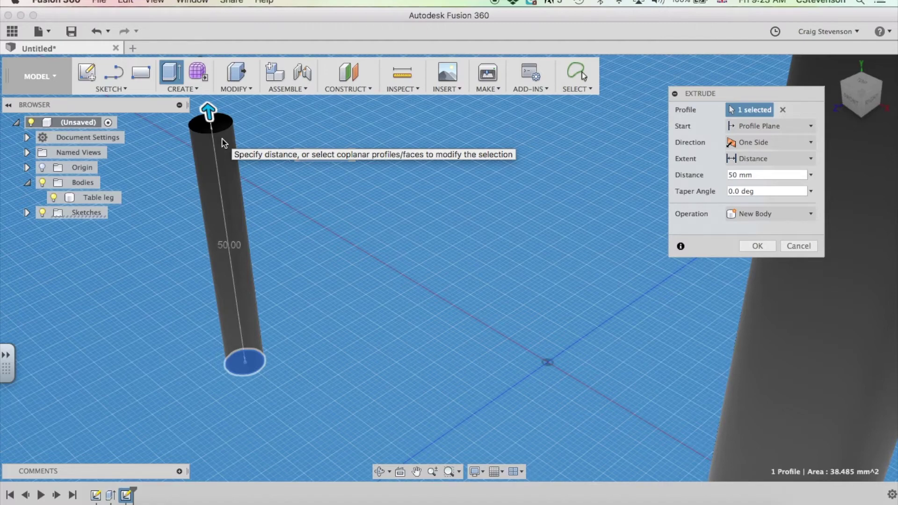
click(758, 246)
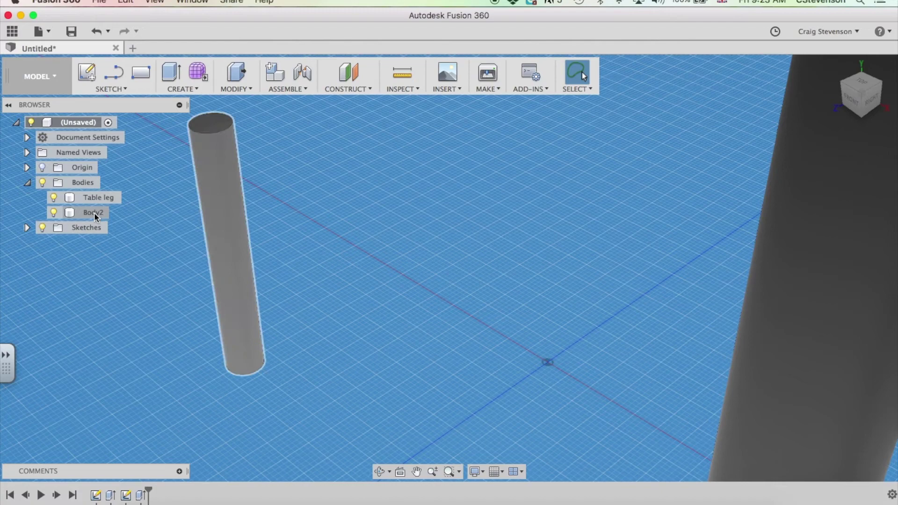
Step: Rename Body2 to 'Dowel' and select the Dowel body in the Browser
double_click(94, 213)
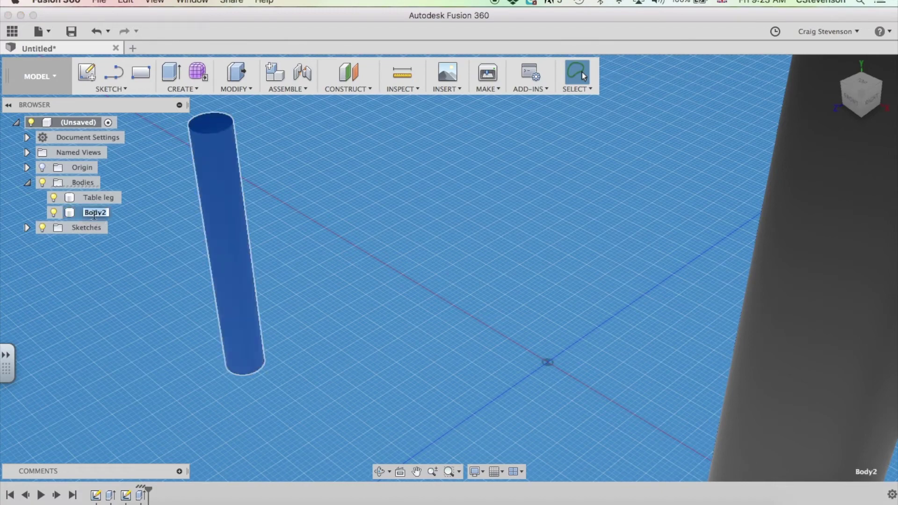
text(Dowell)
key(Return)
click(84, 284)
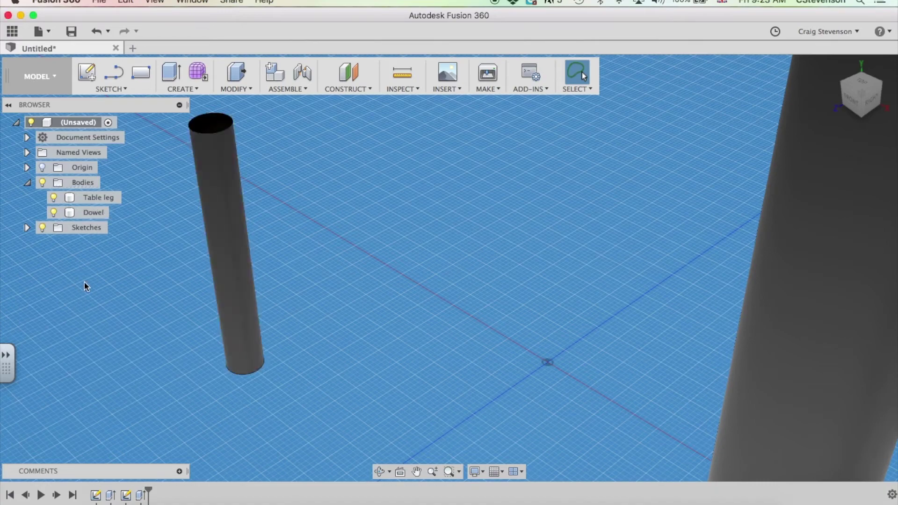
click(94, 214)
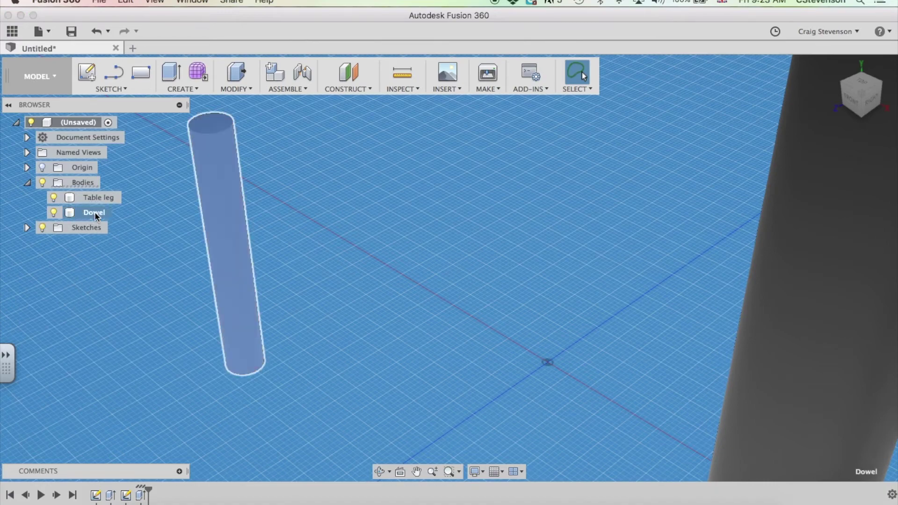
Step: Copy-paste the Dowel and move the duplicate about -49 mm from the original
key(super+c)
key(super+v)
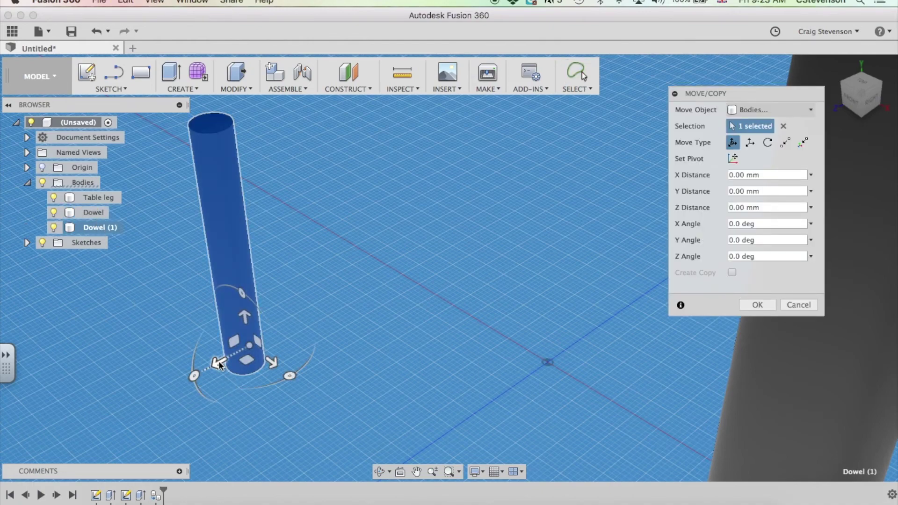
click(236, 350)
drag(236, 350, 407, 257)
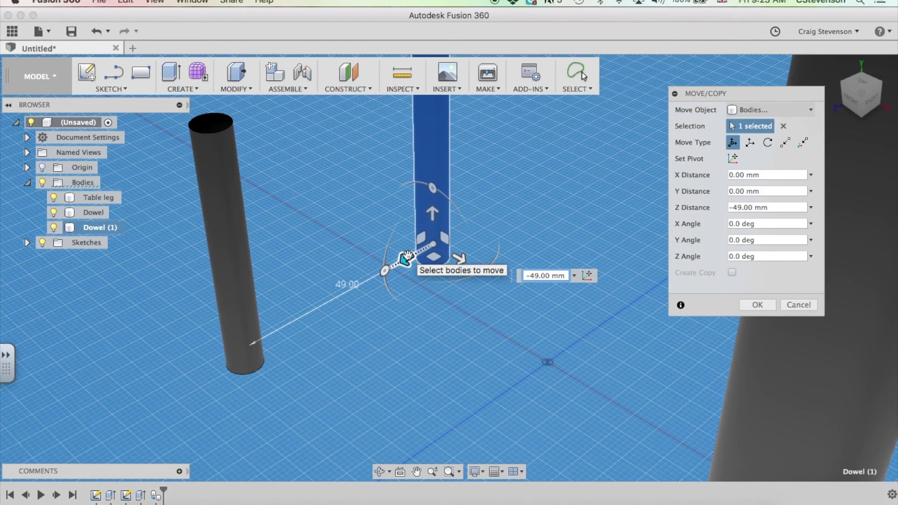
key(Return)
scroll(437, 321, down, 10)
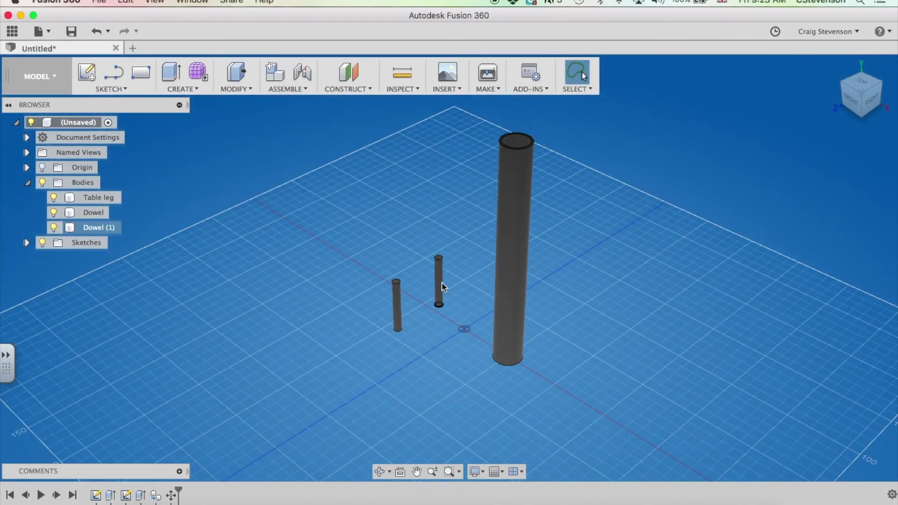